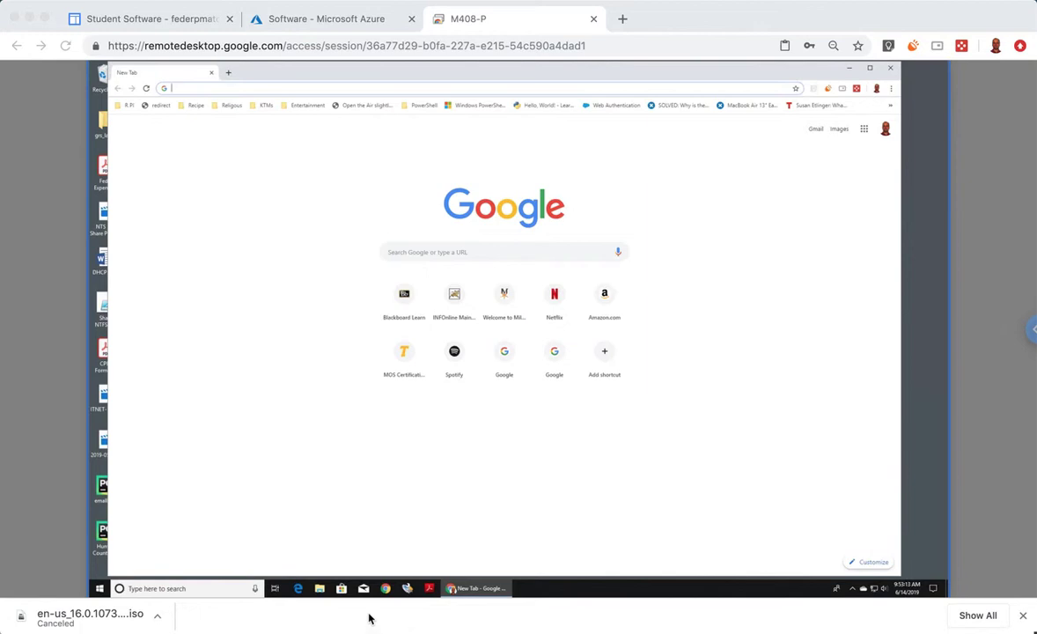
# - Search Google for the instructor's name from the remote Chrome address bar
pyautogui.click(227, 93)
pyautogui.click(226, 89)
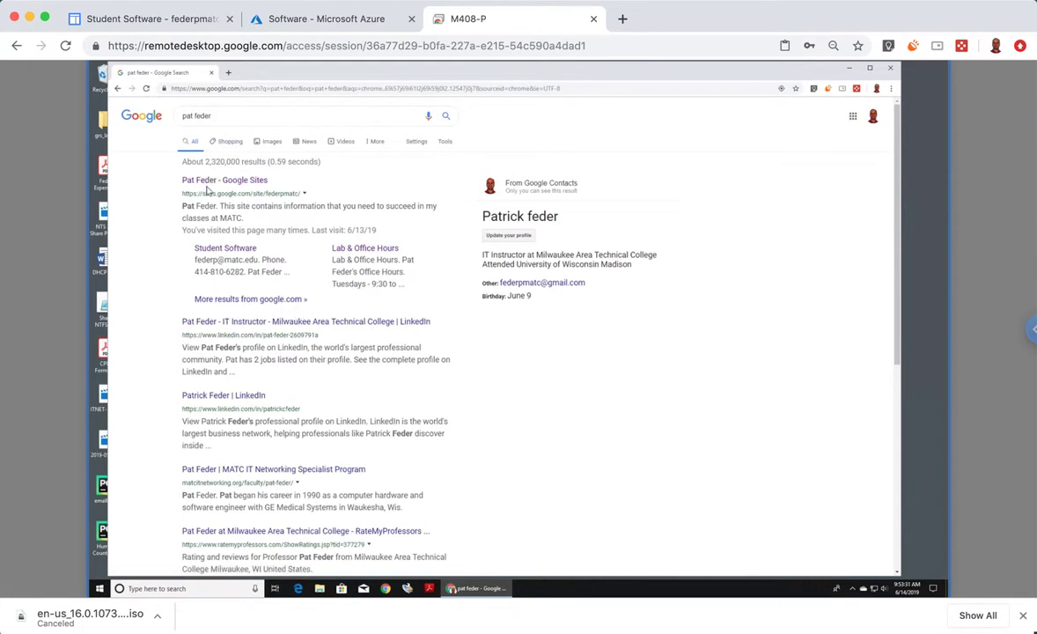
# - Open the instructor's Google Sites result, then view its Student Software and Resources pages
pyautogui.click(222, 181)
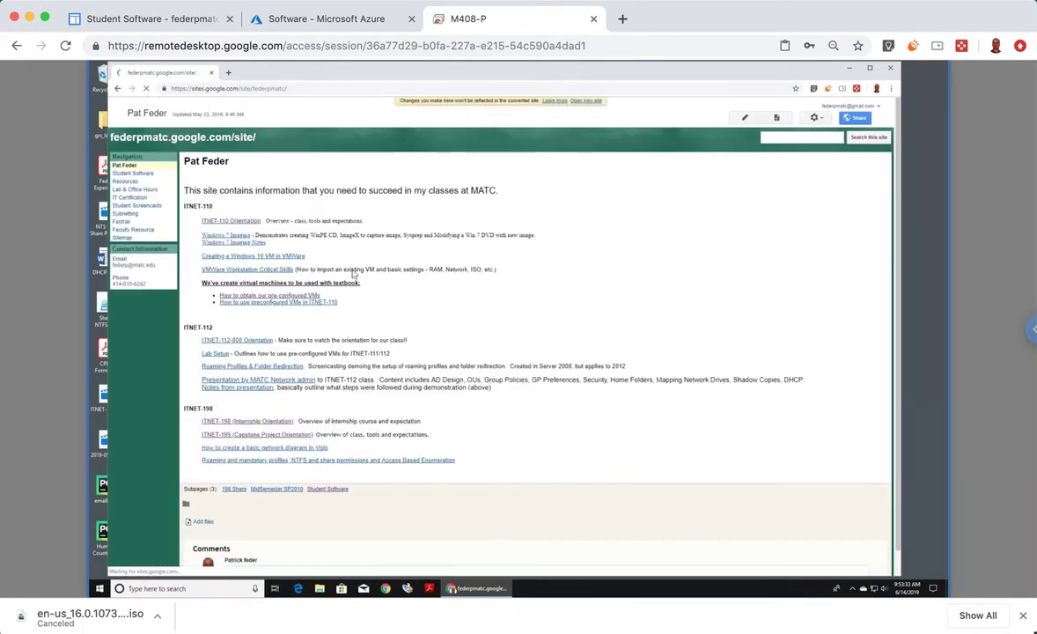
pyautogui.click(134, 174)
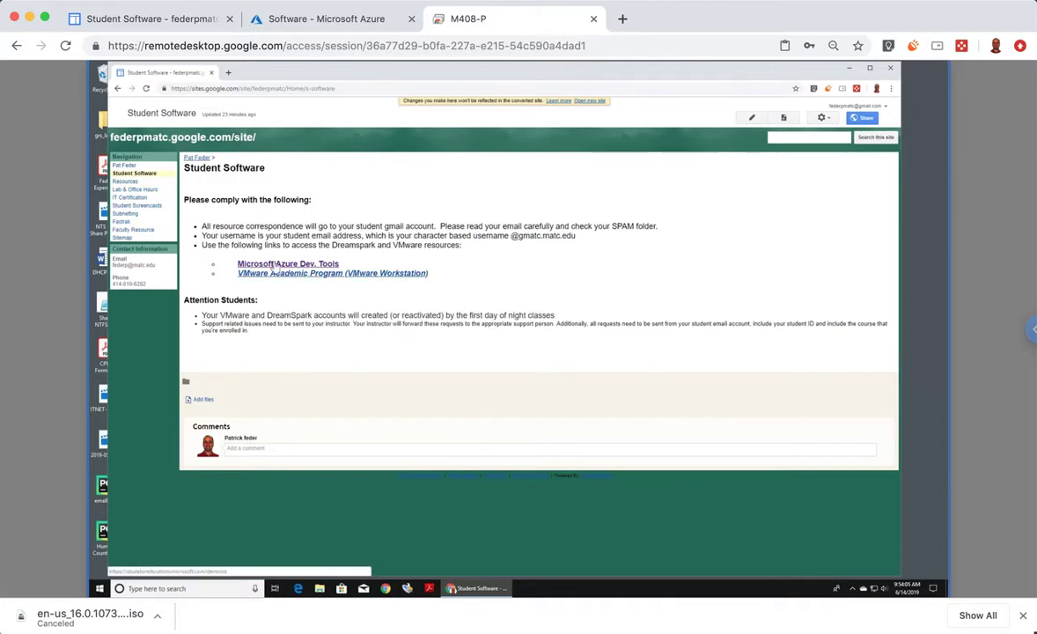
pyautogui.click(125, 182)
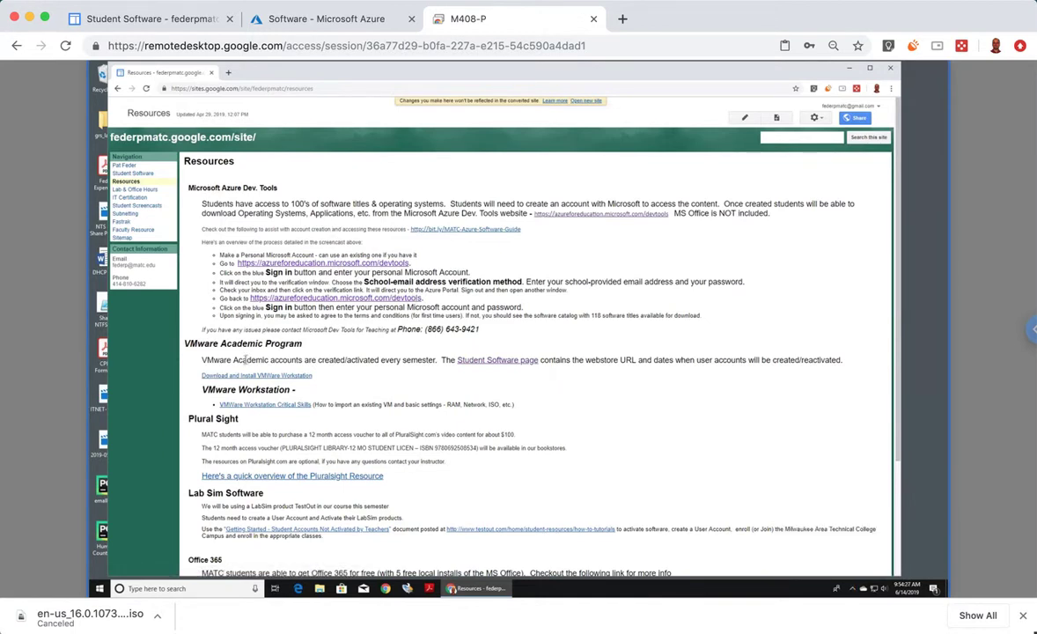
# - Return to the Student Software page to follow the Microsoft Azure Dev. Tools link
pyautogui.click(134, 174)
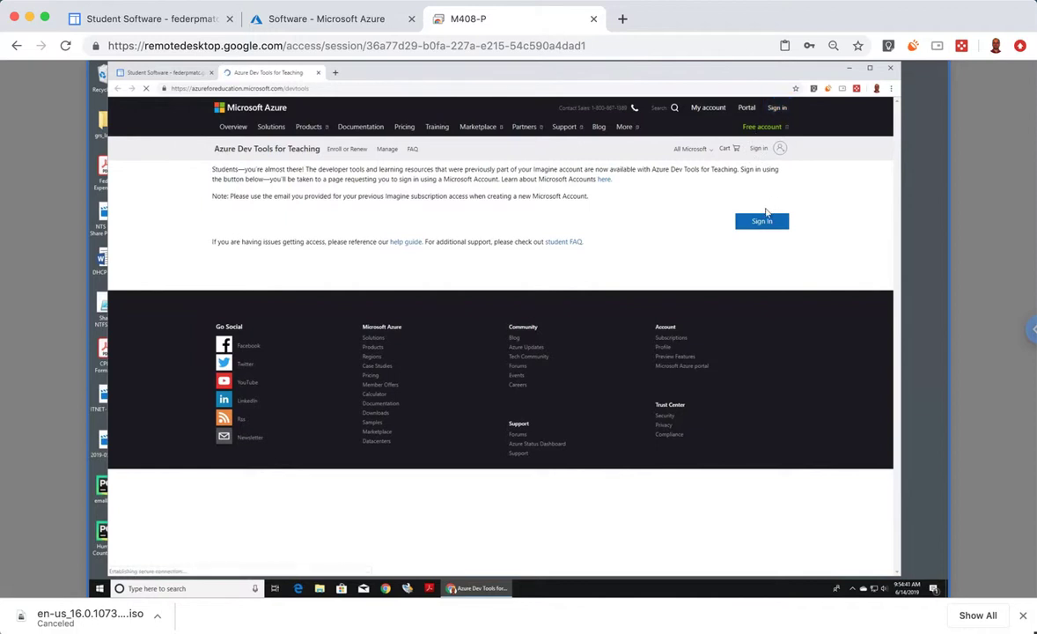
# - Sign in to Azure Dev Tools, re-entering the account password after the incorrect-password error
pyautogui.click(762, 223)
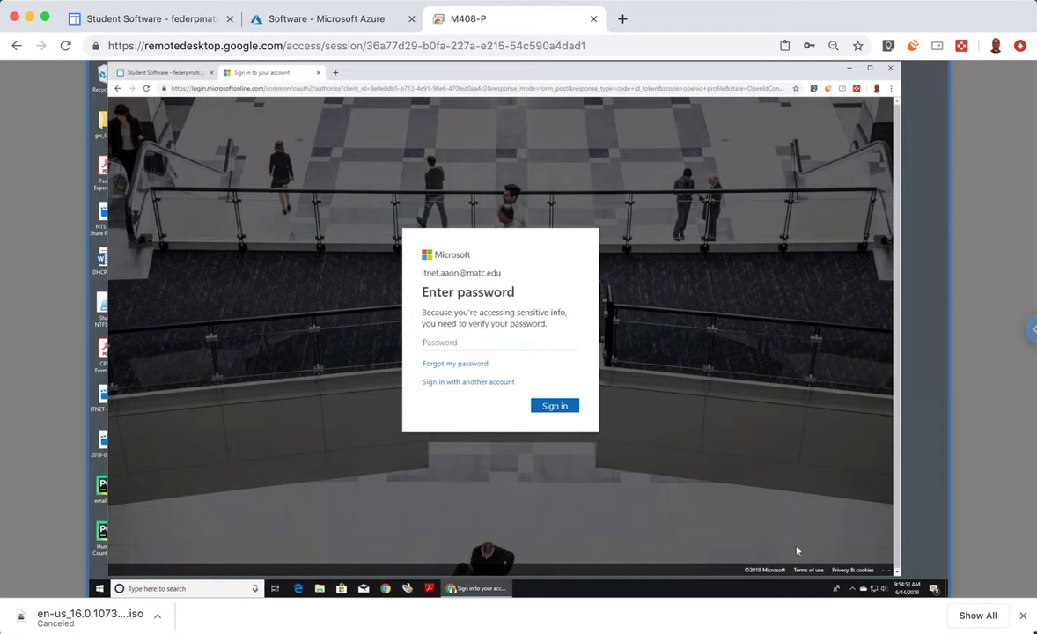
pyautogui.write('••••••••')
pyautogui.click(545, 405)
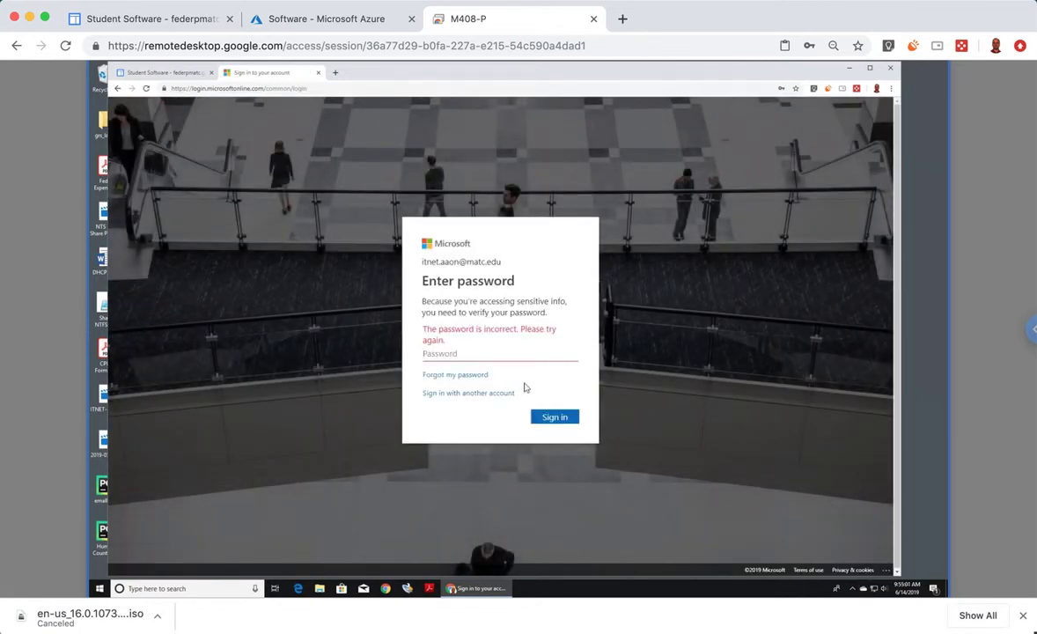
pyautogui.write('••••••••')
pyautogui.click(560, 419)
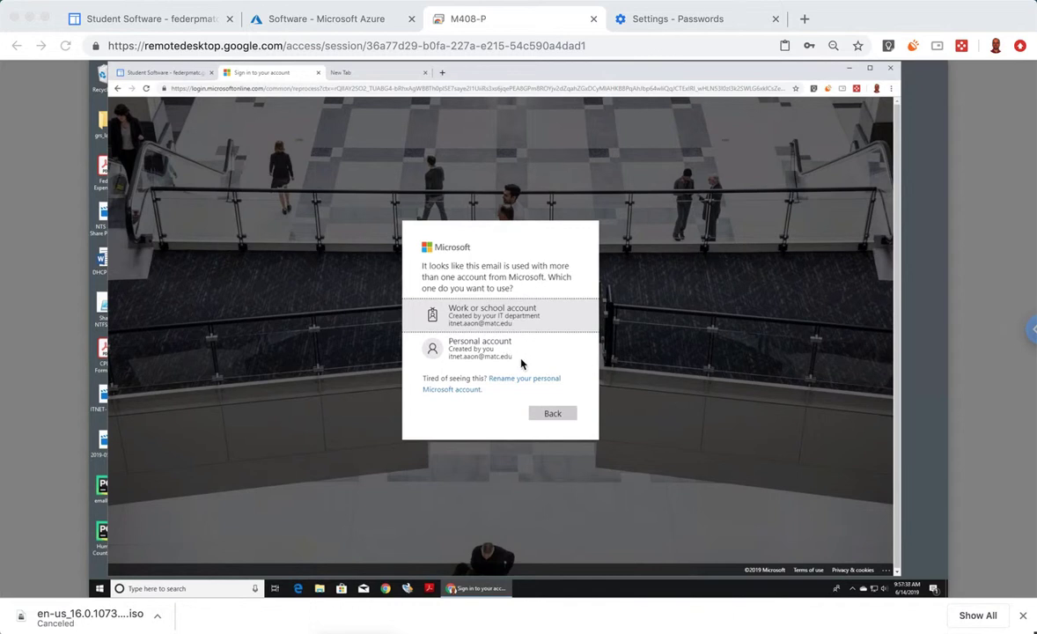
# - Choose the personal Microsoft account and let the Azure portal Home page load
pyautogui.click(491, 357)
pyautogui.click(461, 349)
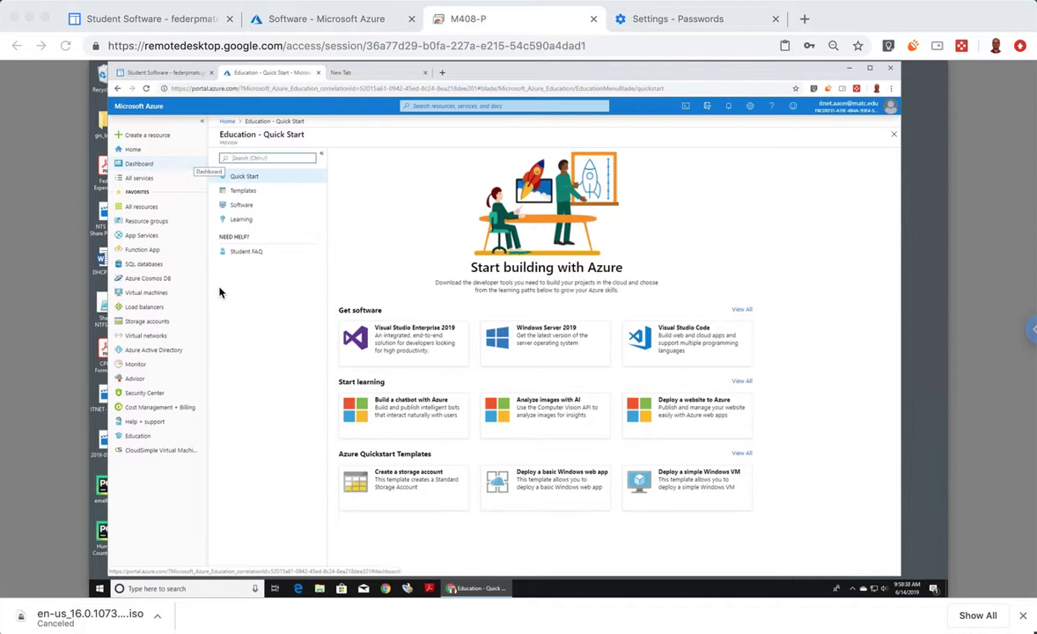
pyautogui.click(134, 154)
pyautogui.click(134, 151)
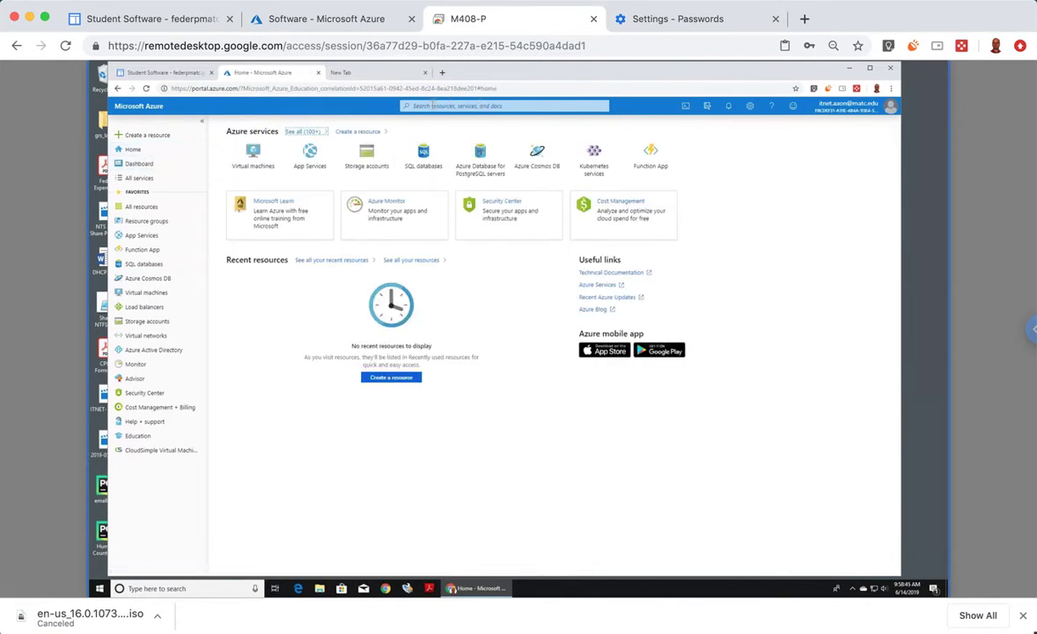
pyautogui.click(432, 106)
pyautogui.write('ed')
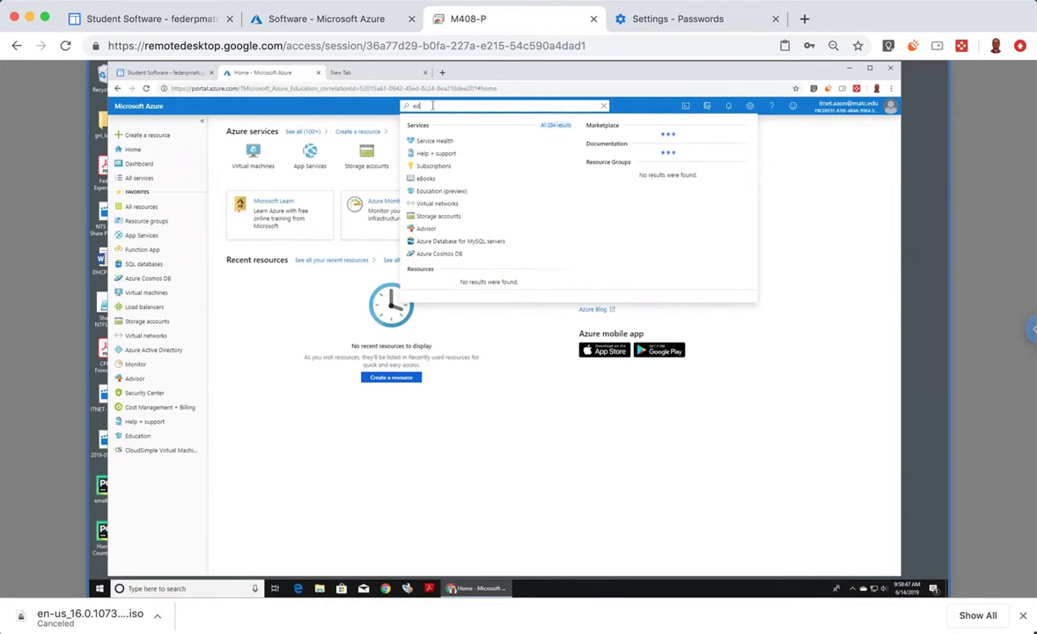
pyautogui.write('ucation')
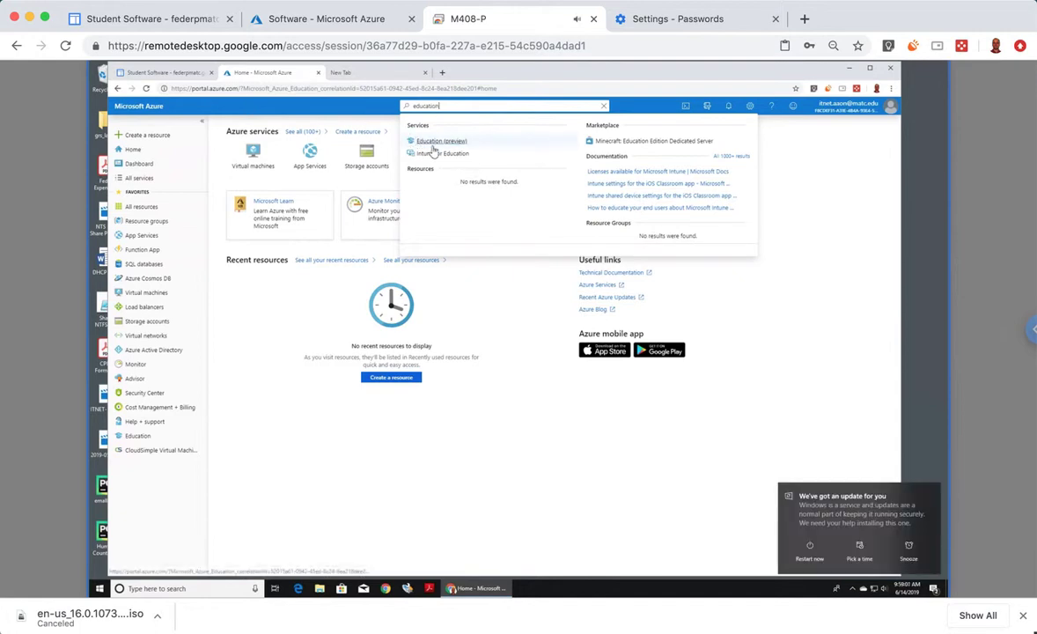
pyautogui.click(433, 144)
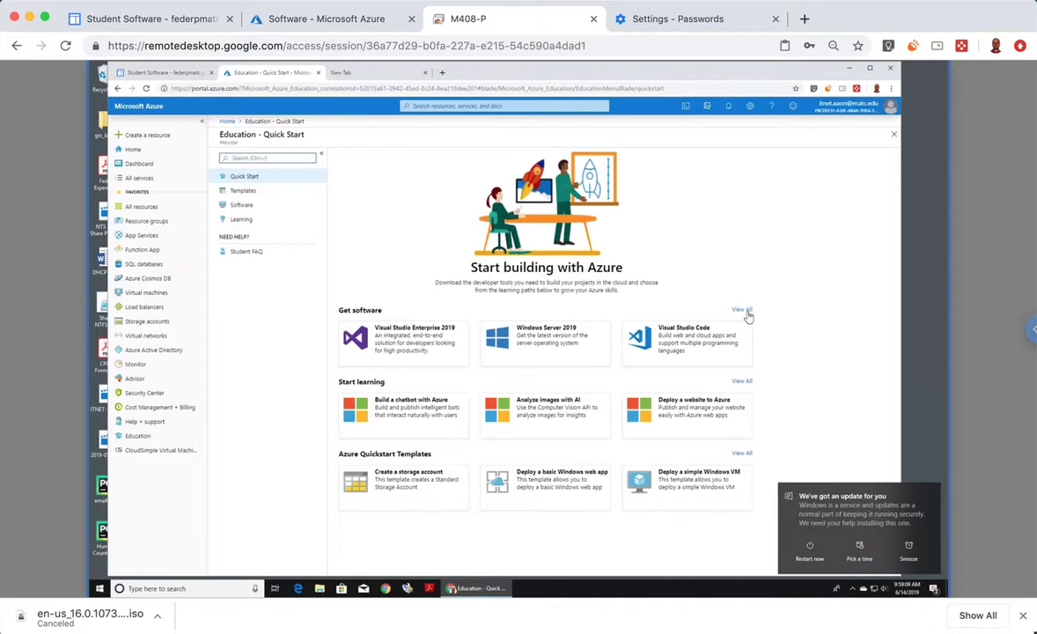
pyautogui.click(745, 313)
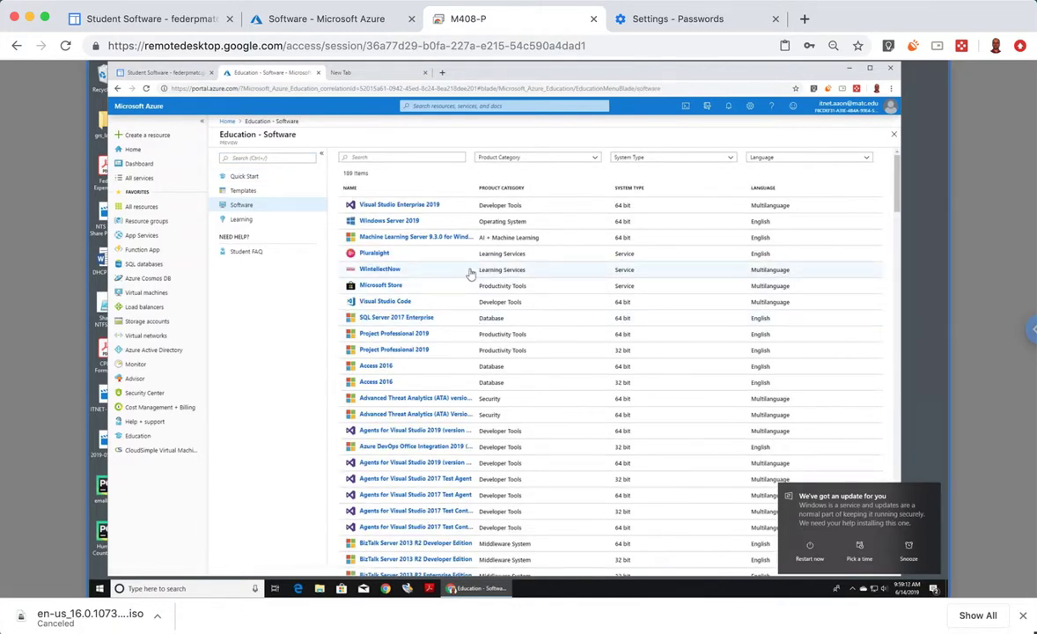
# - Dismiss the Windows update notice, download the Visio Professional 2019 ISO, and open its download options
pyautogui.scroll(-10, 471, 274)
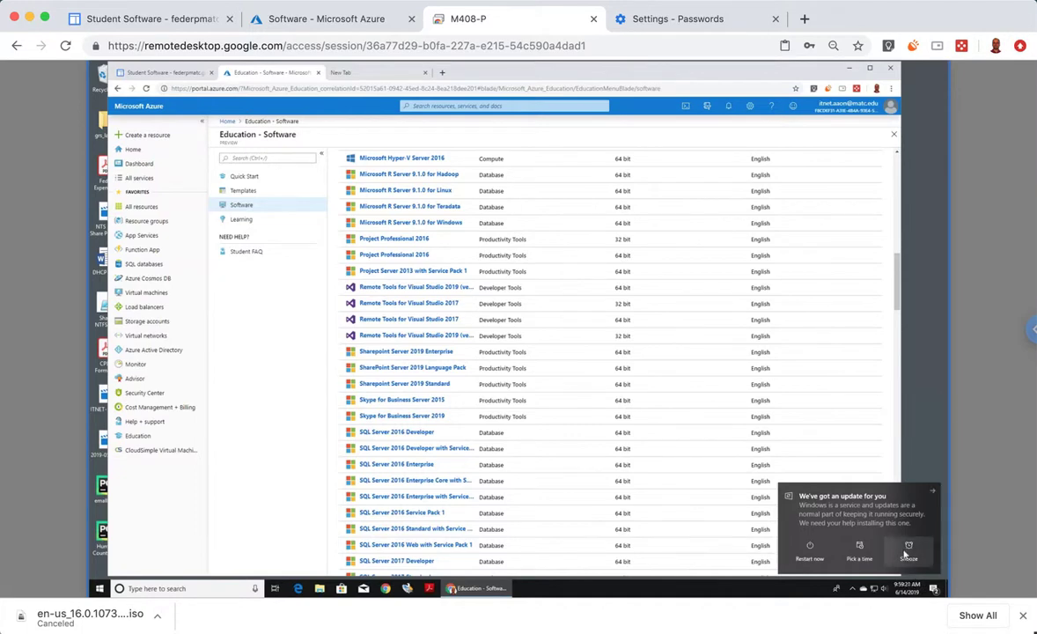
pyautogui.click(907, 555)
pyautogui.scroll(-10, 476, 380)
pyautogui.scroll(-5, 476, 380)
pyautogui.scroll(3, 476, 380)
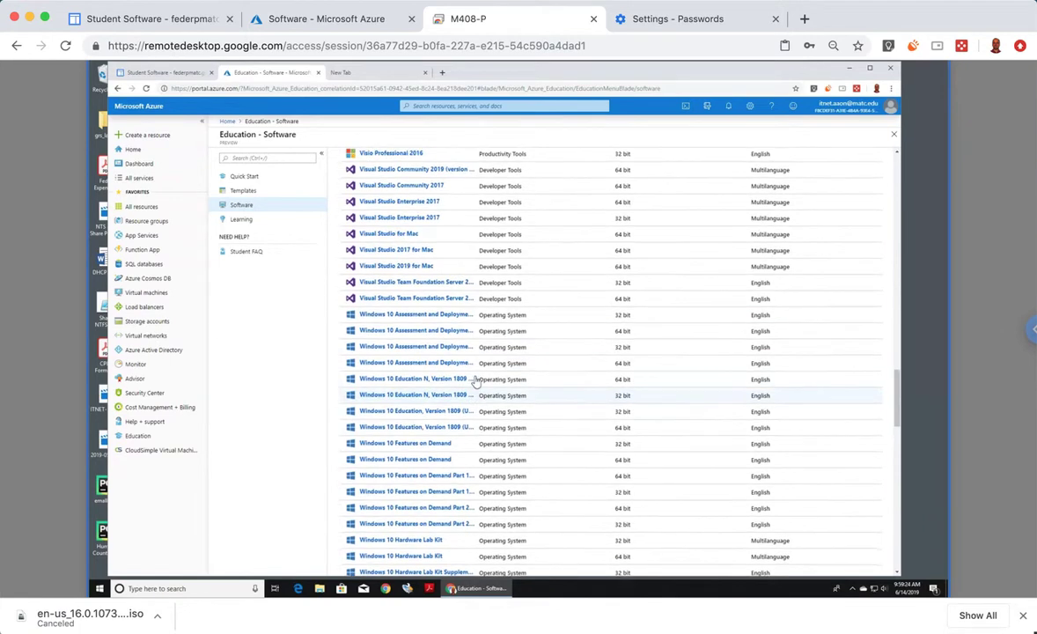
pyautogui.scroll(2, 476, 380)
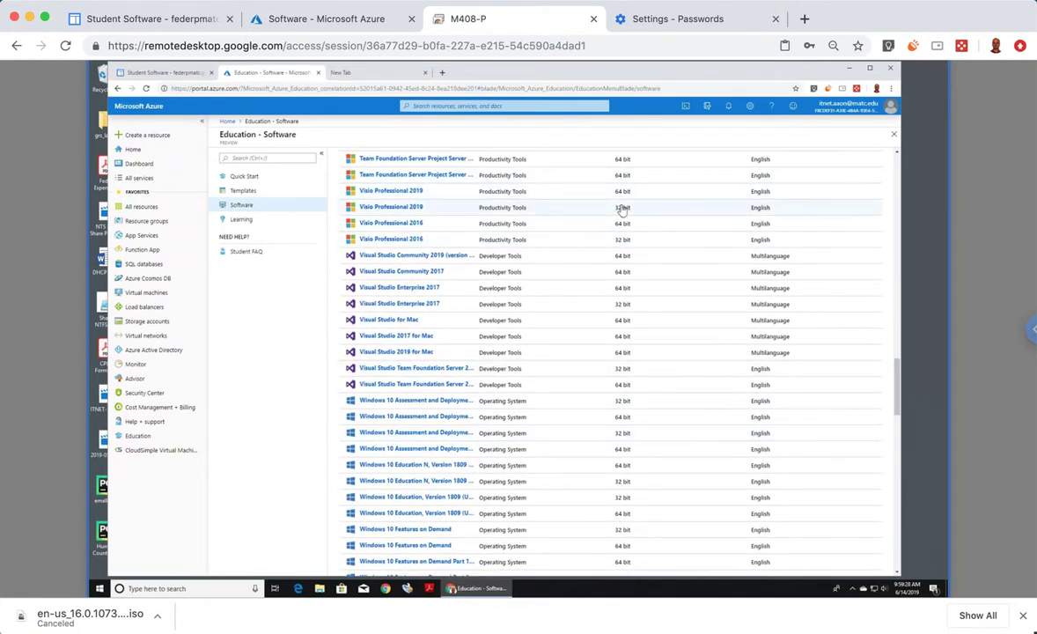
pyautogui.click(392, 191)
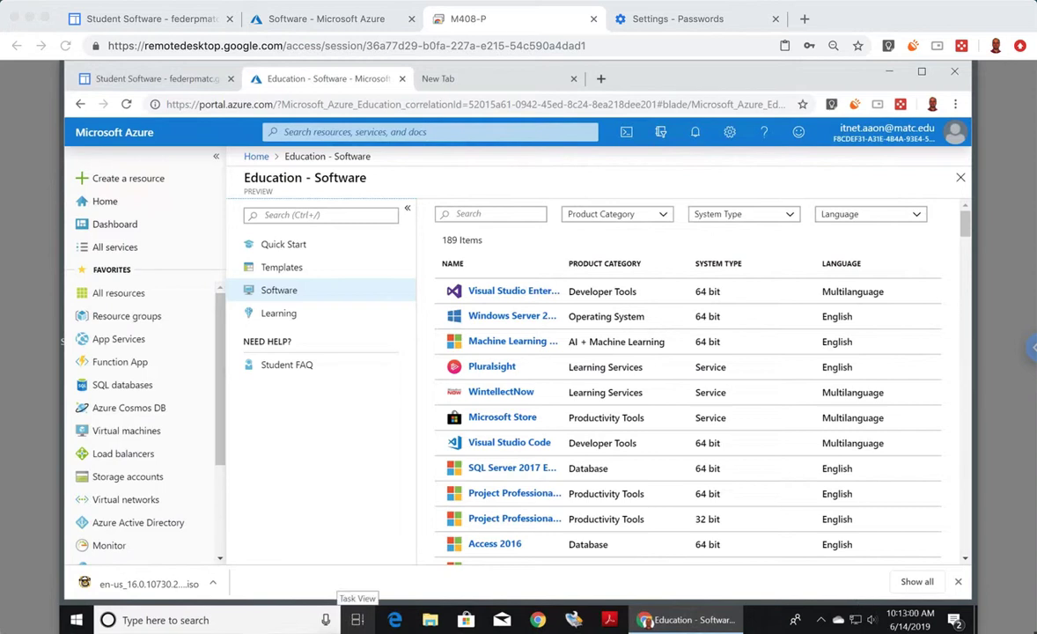
pyautogui.click(214, 585)
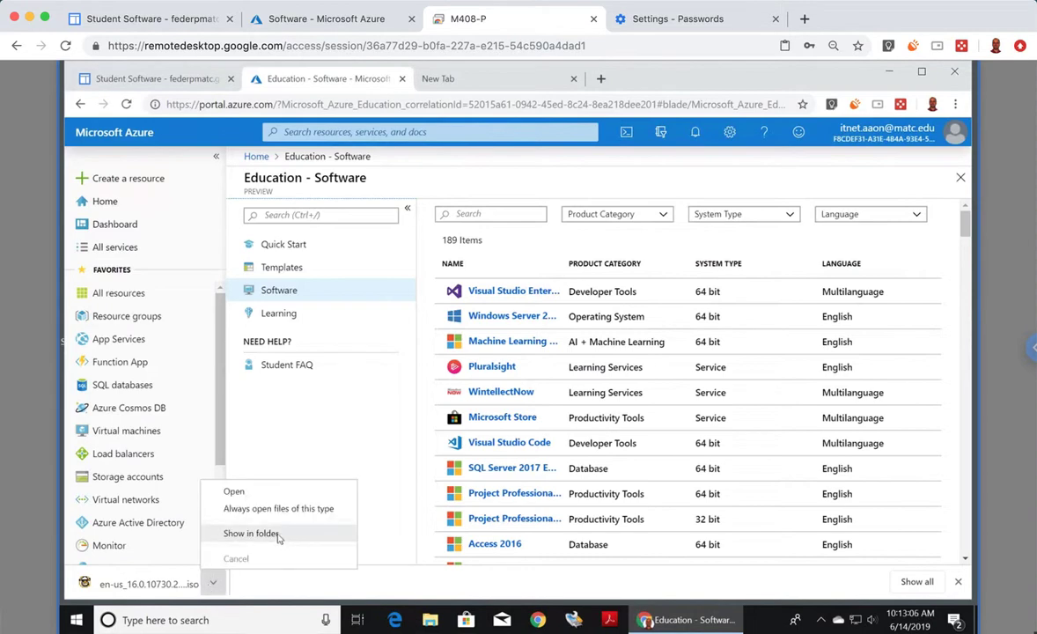
# - Show the ISO in Downloads, maximize the window, and autofit the Size and Name columns
pyautogui.click(256, 533)
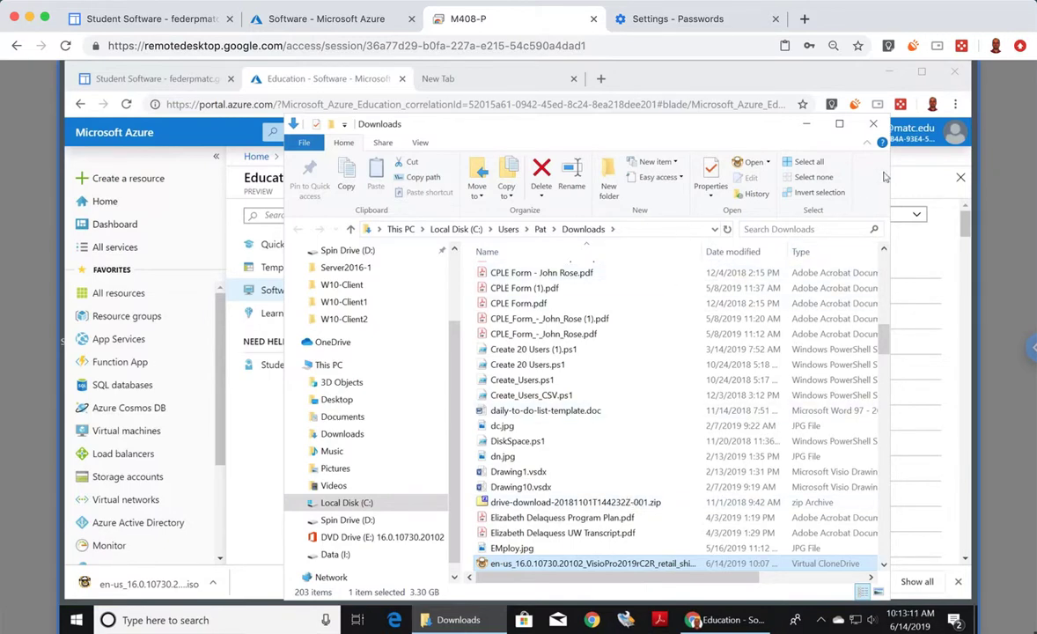
pyautogui.doubleClick(766, 122)
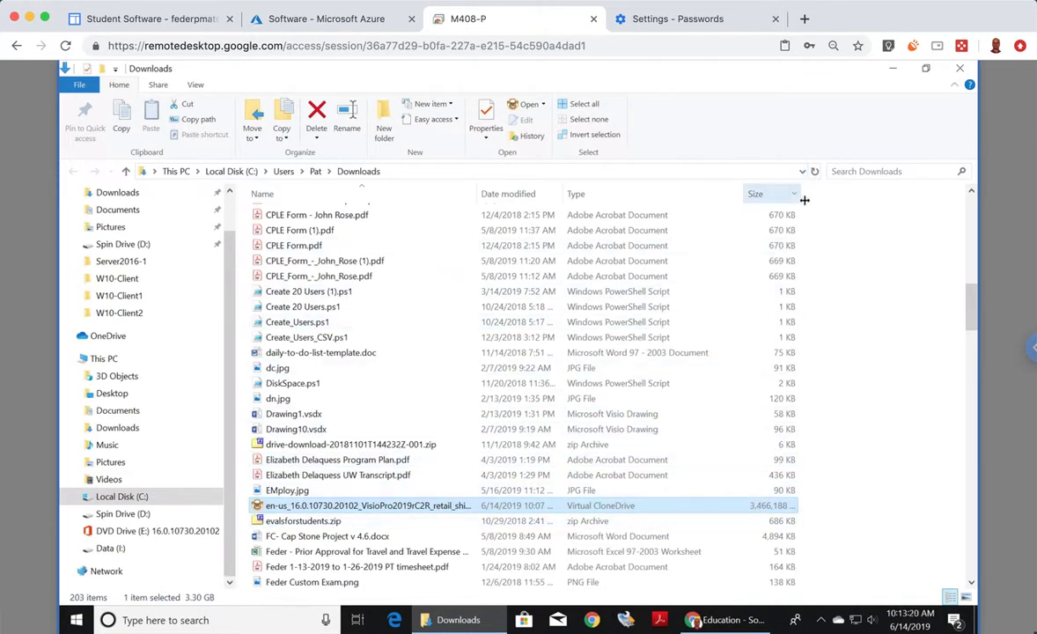
pyautogui.doubleClick(804, 201)
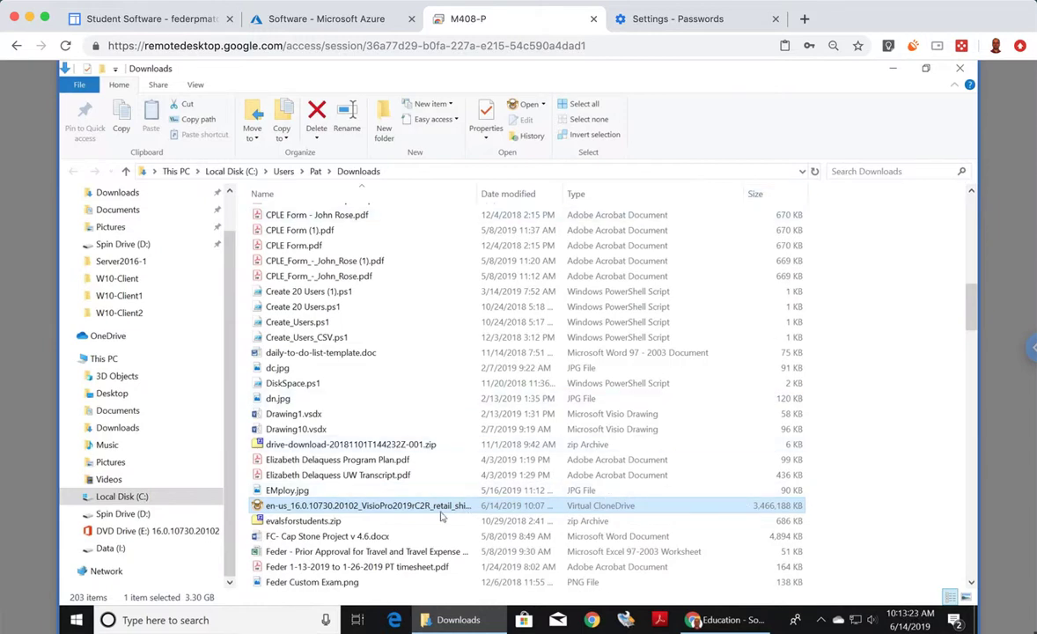
pyautogui.doubleClick(477, 198)
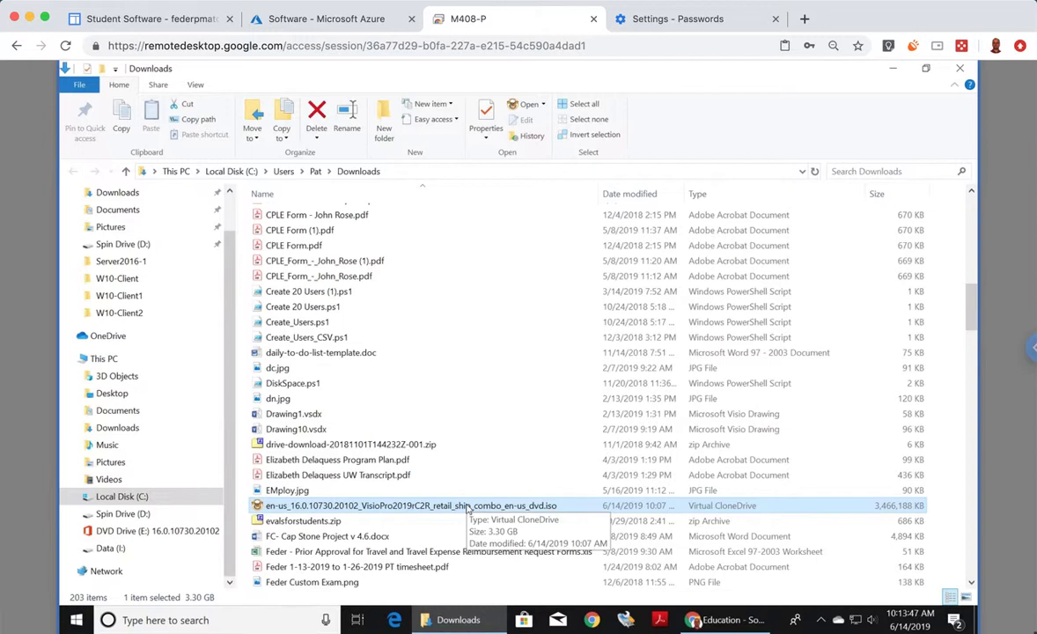
# - Open the VisioPro2019 ISO with Windows Explorer to mount it as DVD Drive (E:)
pyautogui.rightClick(467, 508)
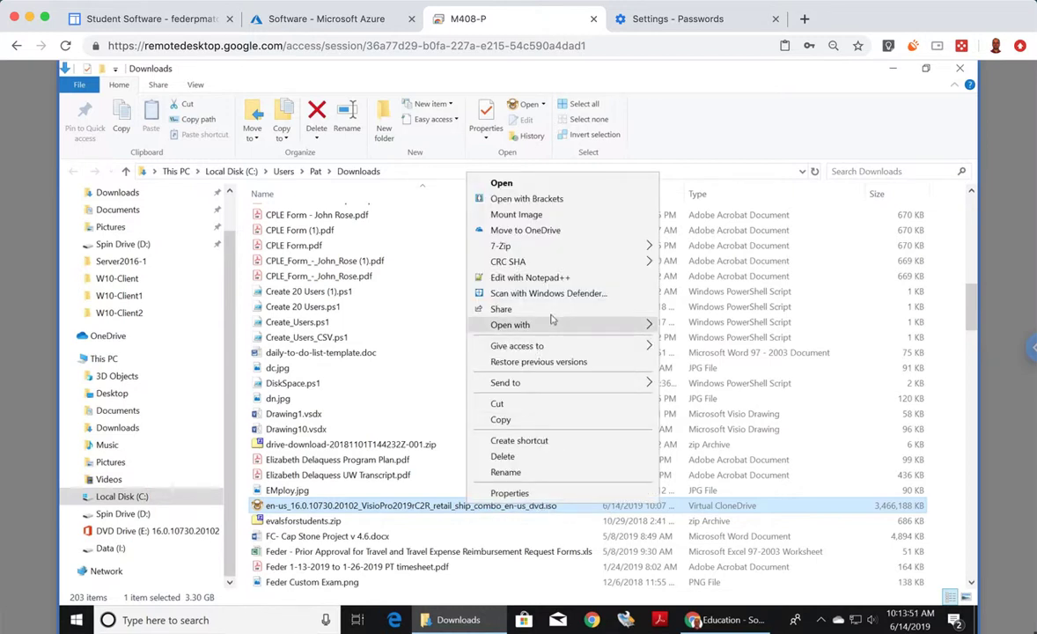
pyautogui.moveTo(560, 253)
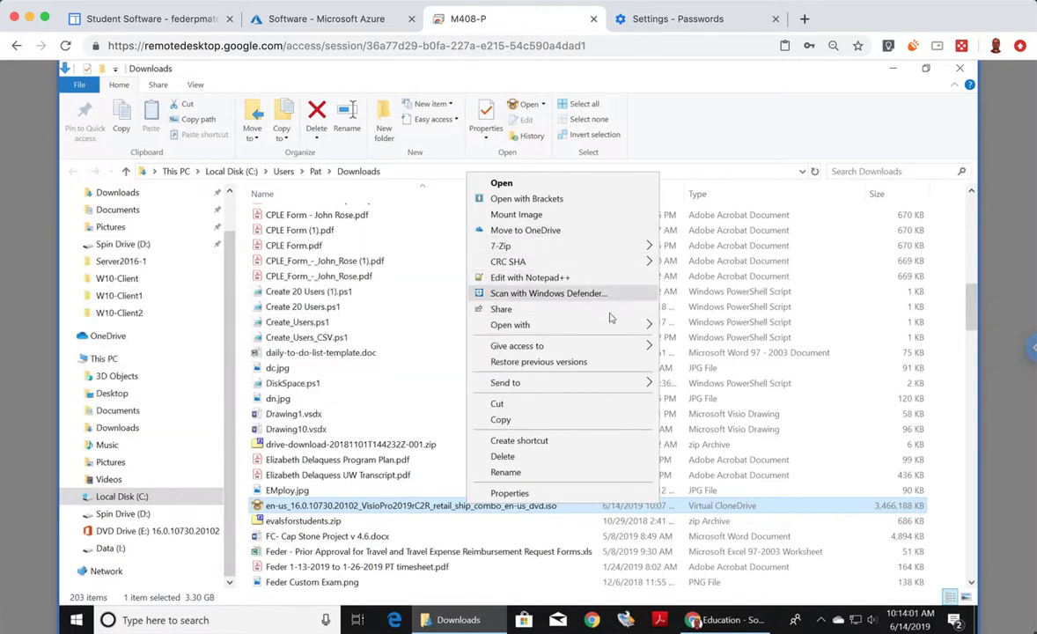
pyautogui.moveTo(595, 325)
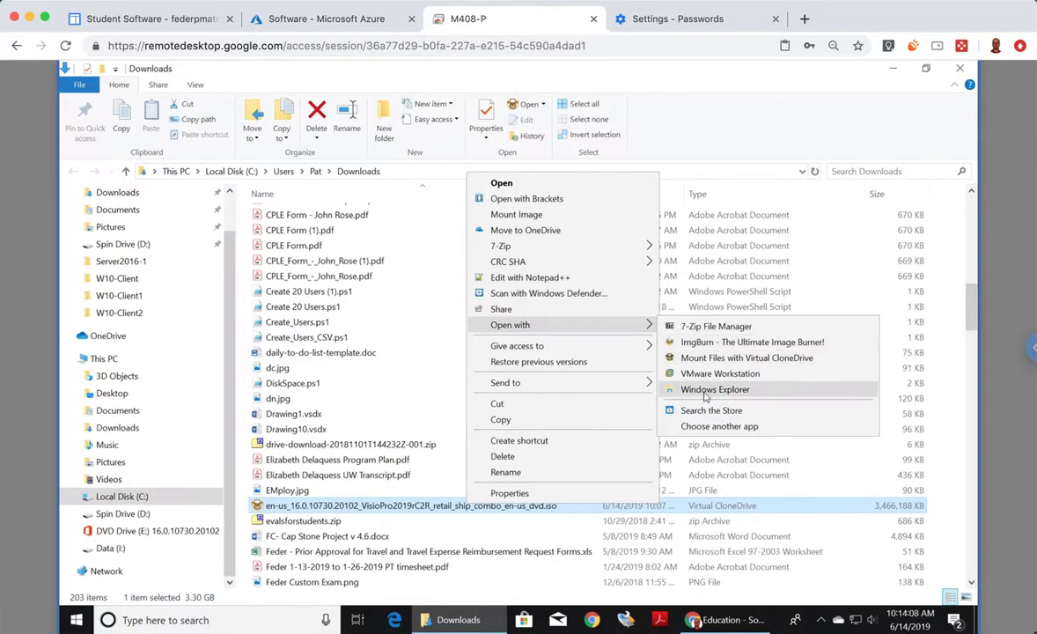
pyautogui.click(705, 397)
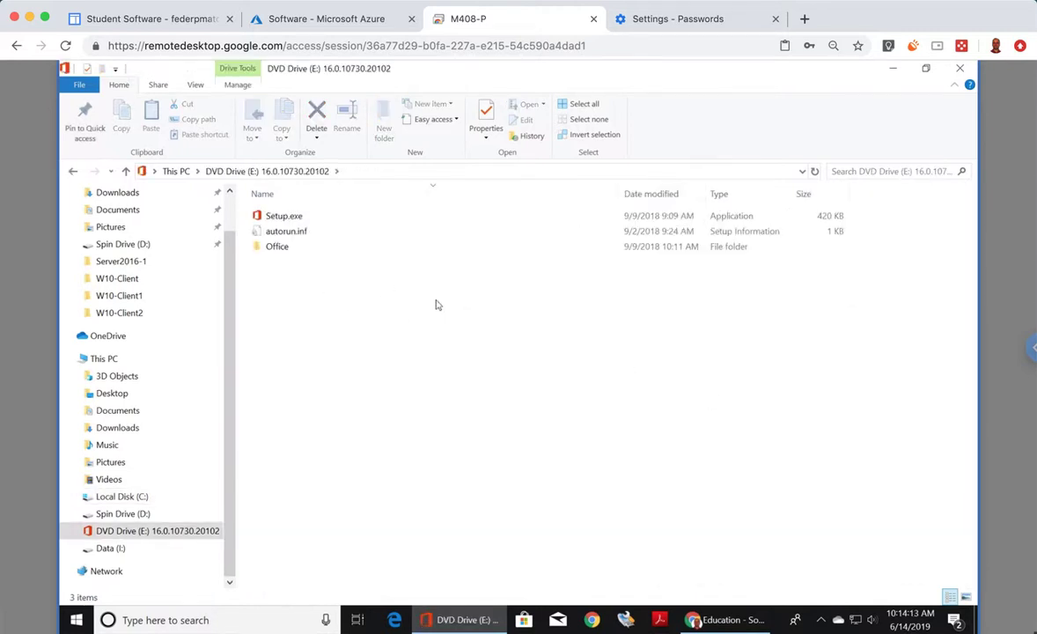
# - Run Setup.exe with admin approval, close the Office 2016 conflict error, and close the drive window
pyautogui.click(295, 217)
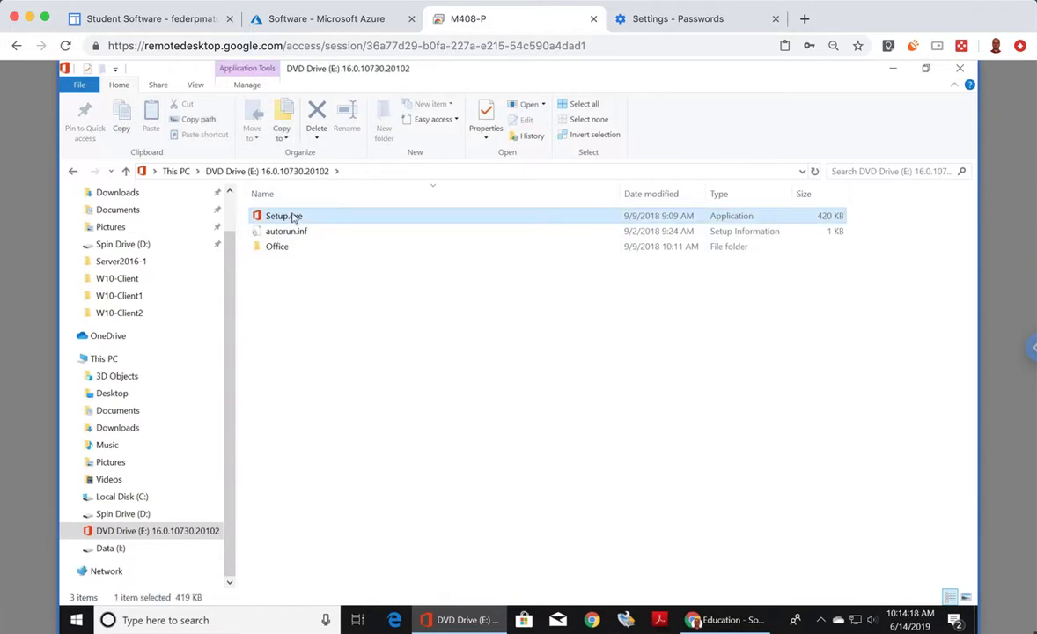
pyautogui.doubleClick(295, 218)
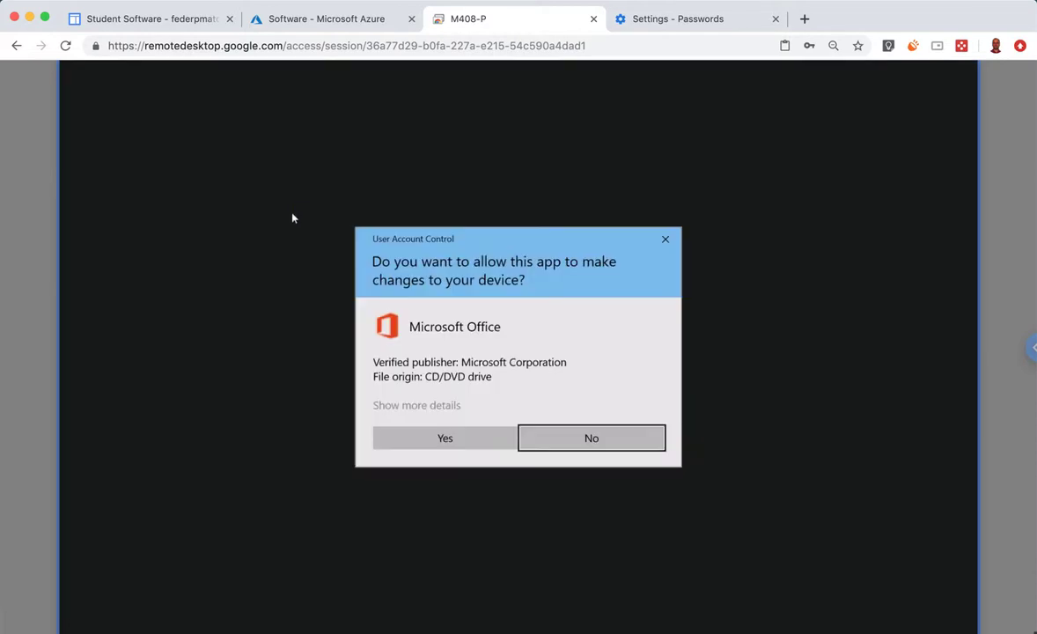
pyautogui.click(457, 436)
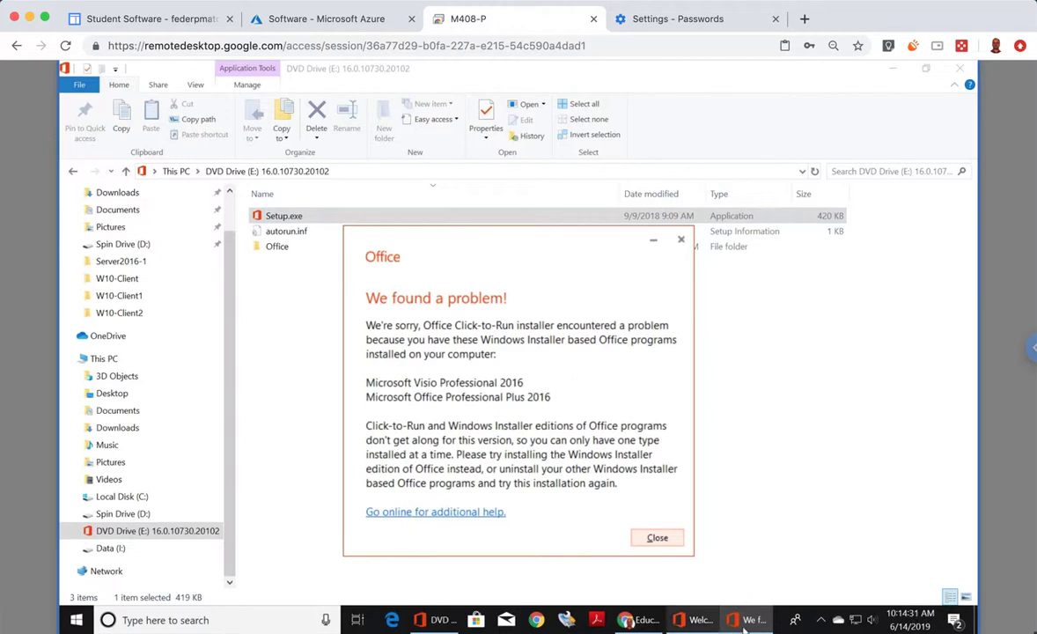
pyautogui.click(658, 538)
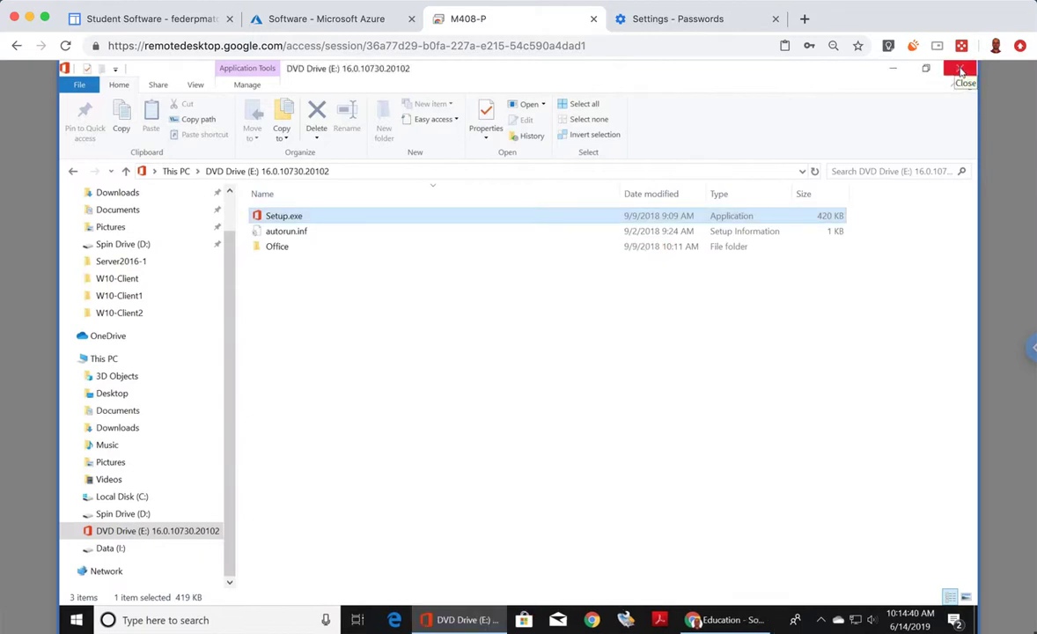
pyautogui.click(960, 71)
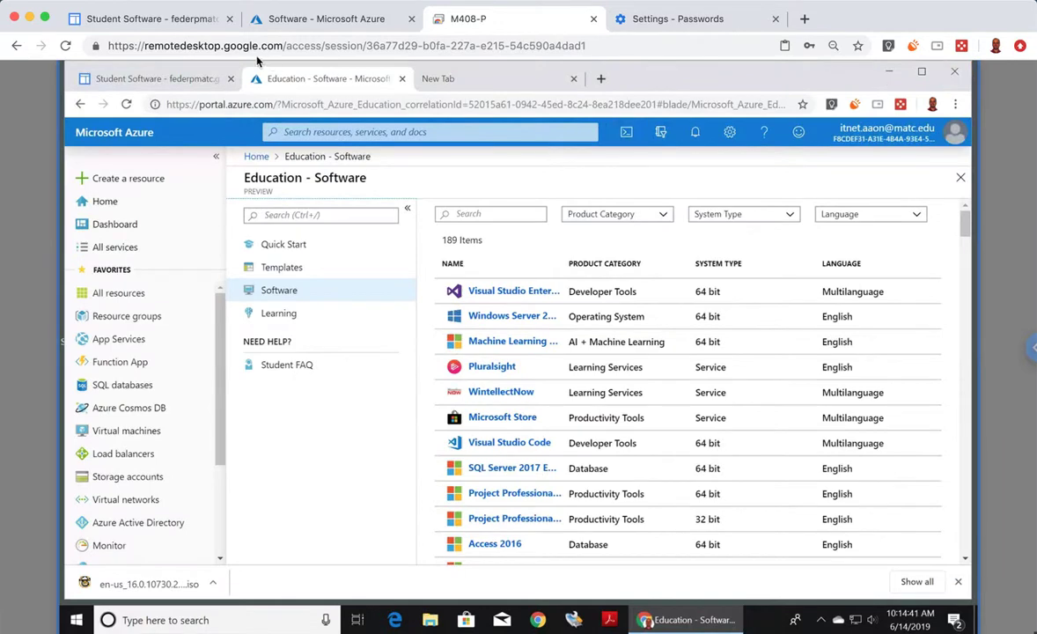
# - Go from Student Software to the course home page and scroll to its ITNET-198 Visio links
pyautogui.click(163, 81)
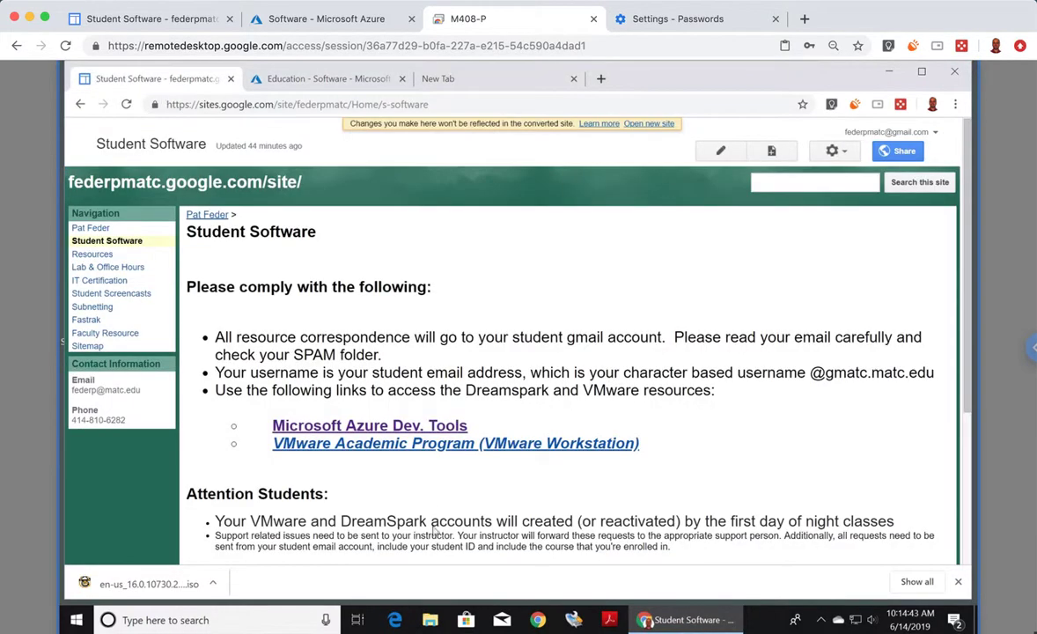
pyautogui.scroll(-5, 413, 493)
pyautogui.scroll(5, 440, 508)
pyautogui.click(91, 228)
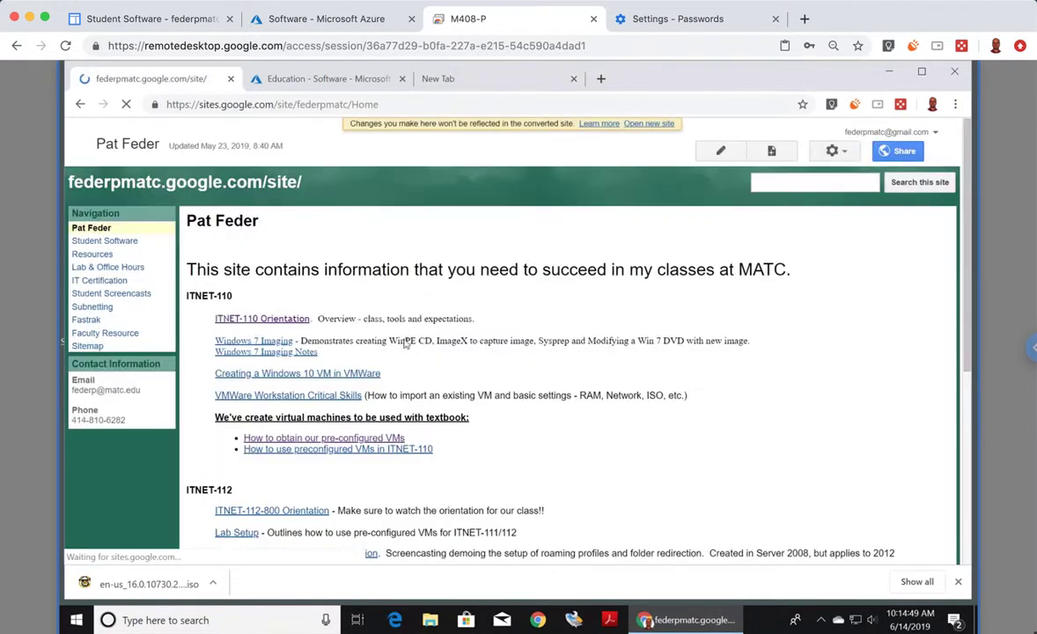
pyautogui.scroll(-10, 452, 379)
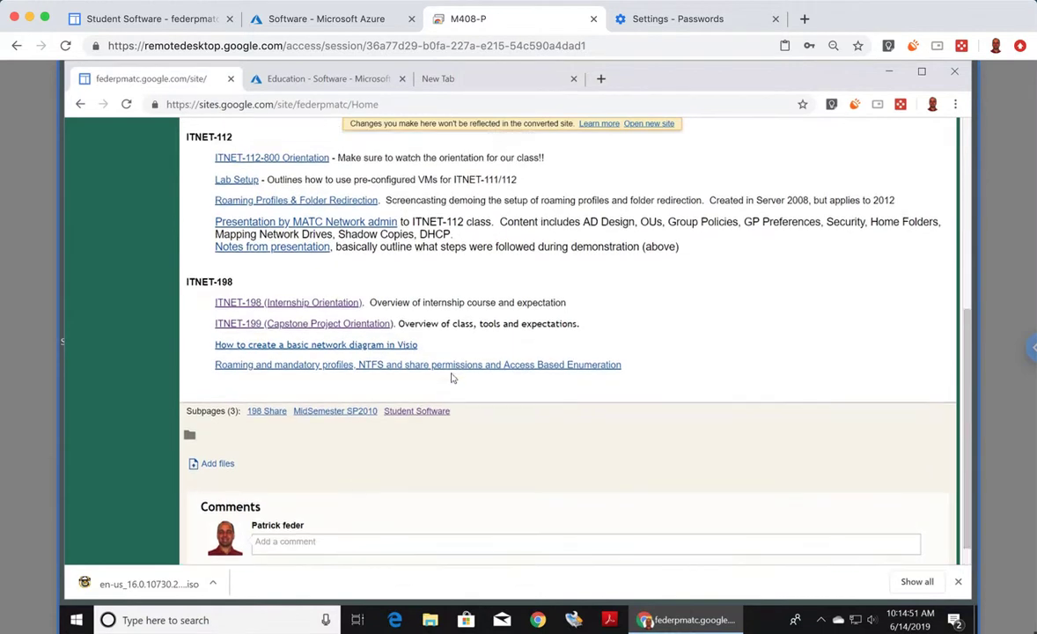